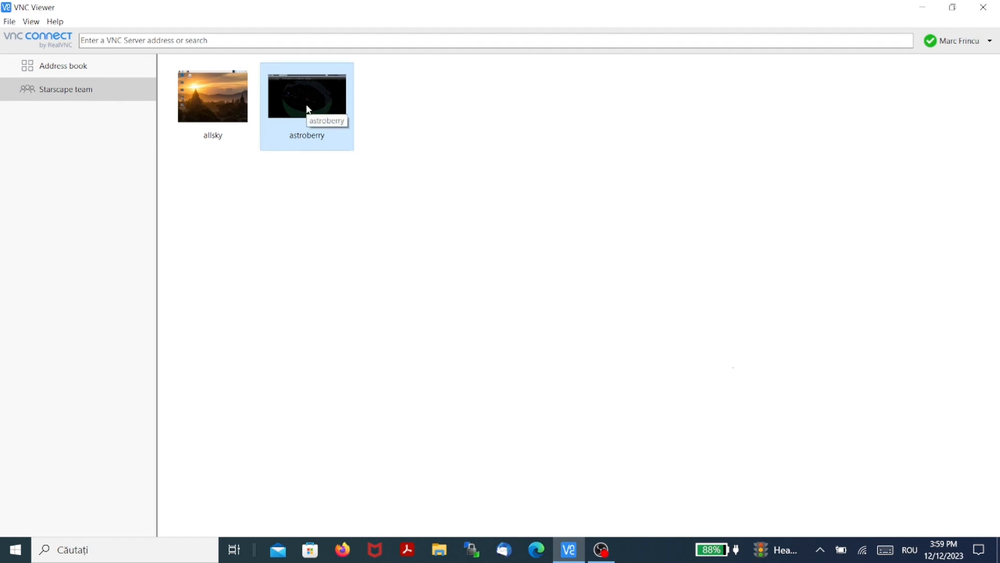
Connect to the astroberry remote desktop and close the running KStars session.
{"action": "double_click", "coordinate": [308, 106]}
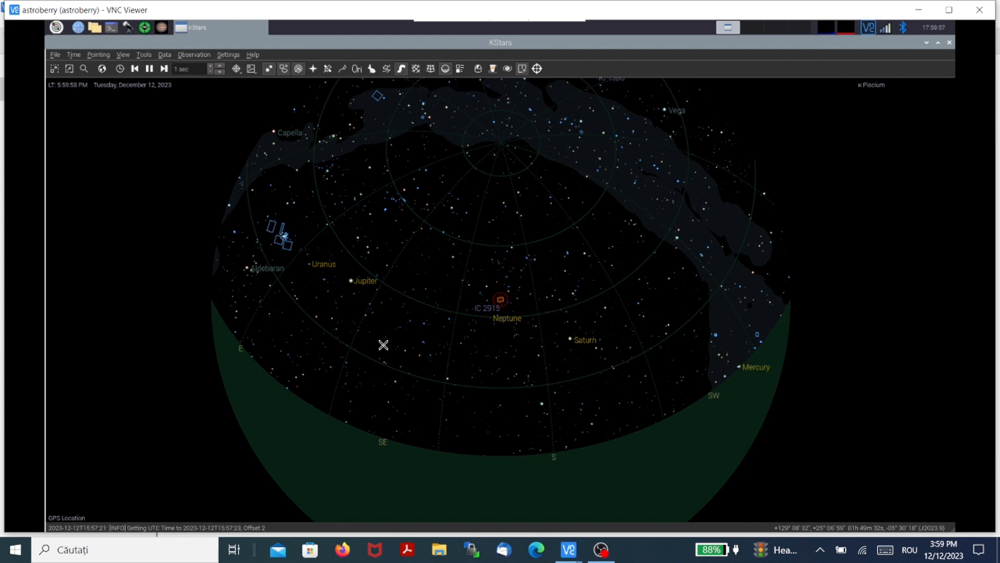
{"action": "left_click", "coordinate": [950, 43]}
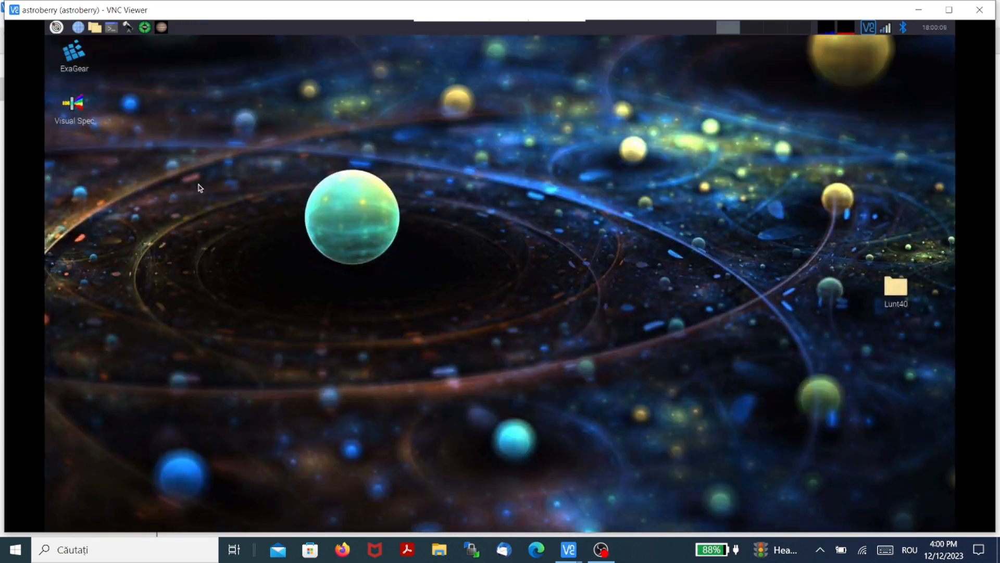
Relaunch KStars on the remote desktop, dismiss the Tip of the Day and maximize the viewer window.
{"action": "left_click", "coordinate": [128, 28]}
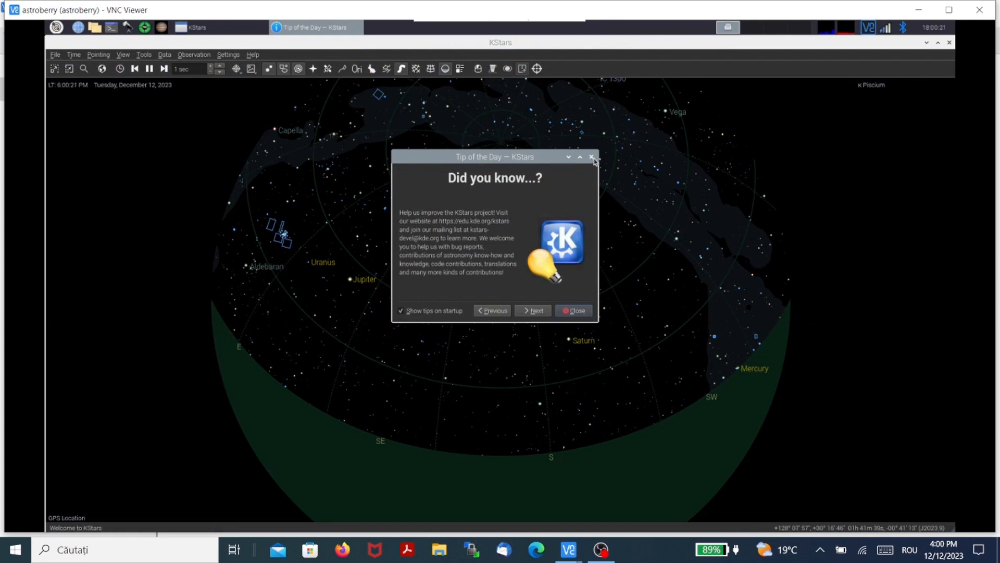
{"action": "left_click", "coordinate": [592, 158]}
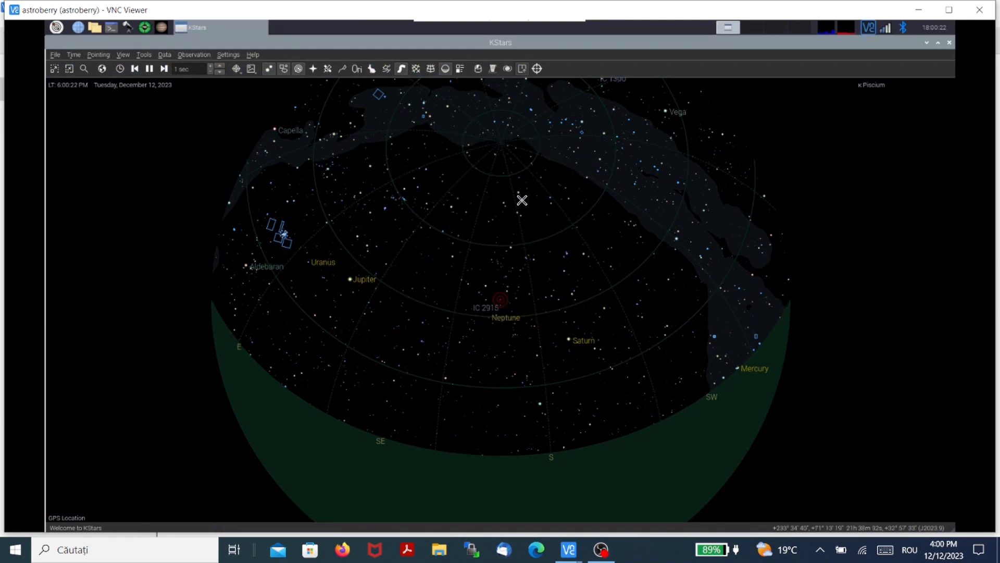
{"action": "left_click", "coordinate": [949, 9]}
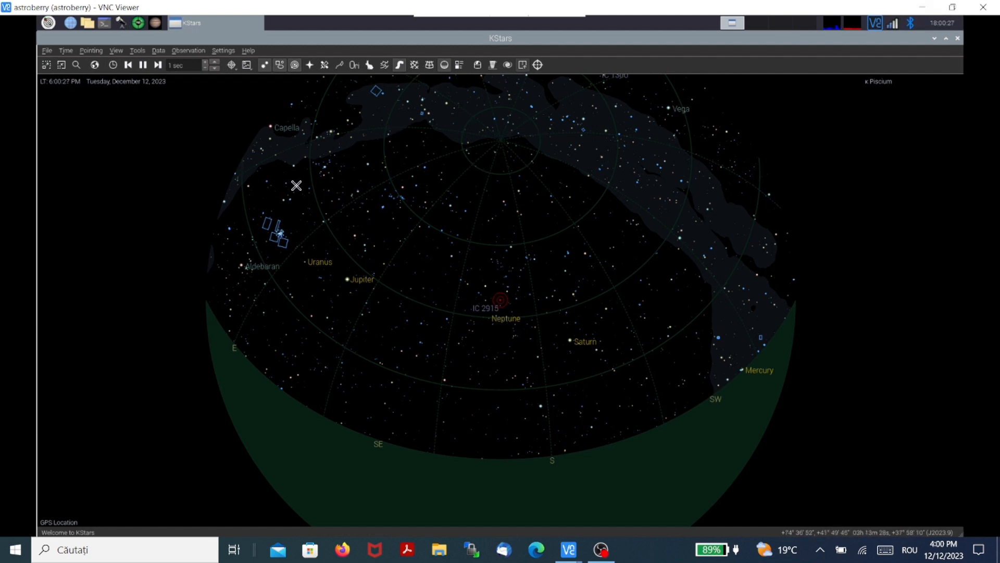
Open Ekos and start it with the EQ6-R equipment profile.
{"action": "mouse_move", "coordinate": [291, 189]}
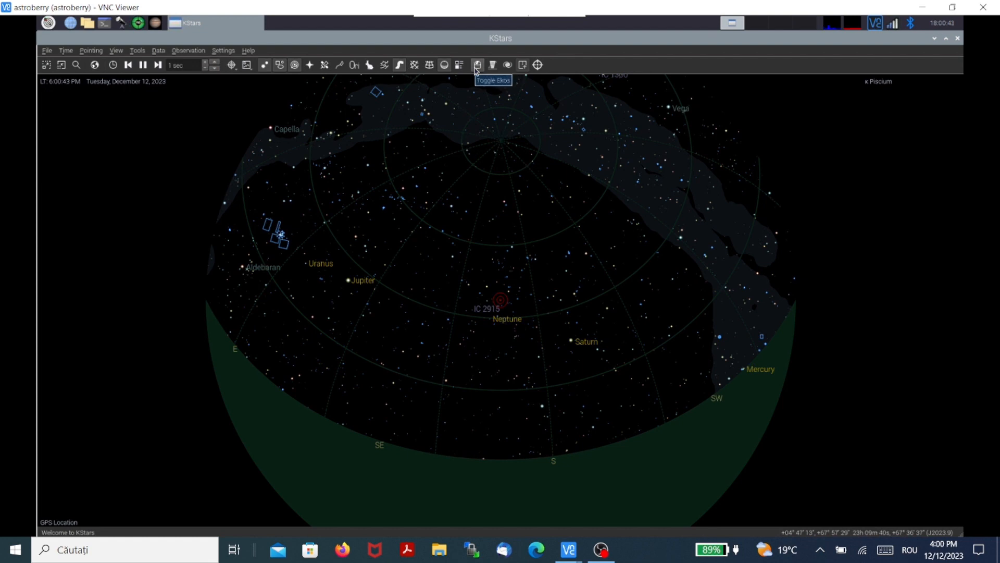
{"action": "left_click", "coordinate": [476, 67]}
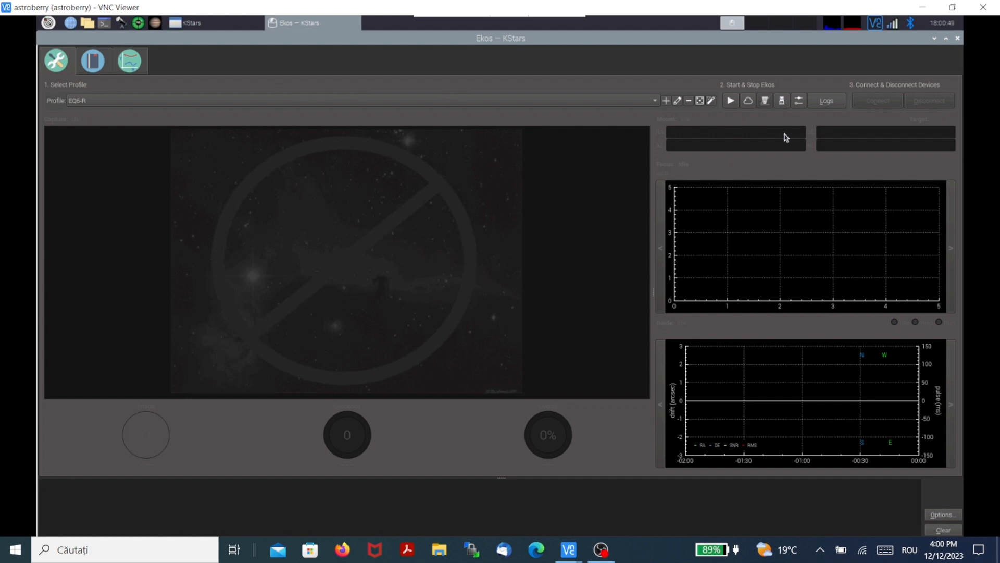
{"action": "left_click", "coordinate": [732, 104]}
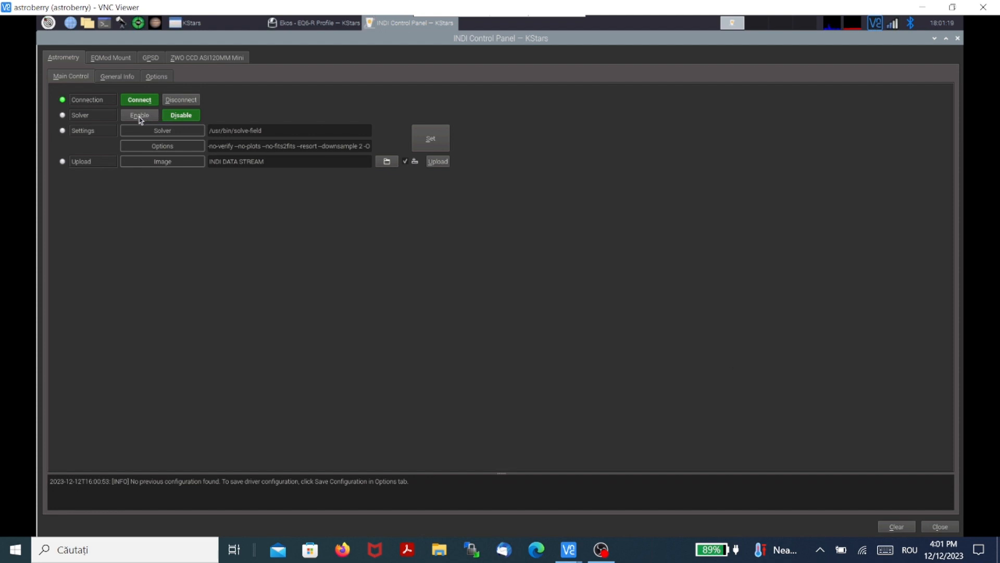
Review the INDI driver settings of the EQMod Mount, the GPSD receiver and the ZWO CCD ASI120MM Mini camera.
{"action": "left_click", "coordinate": [108, 59]}
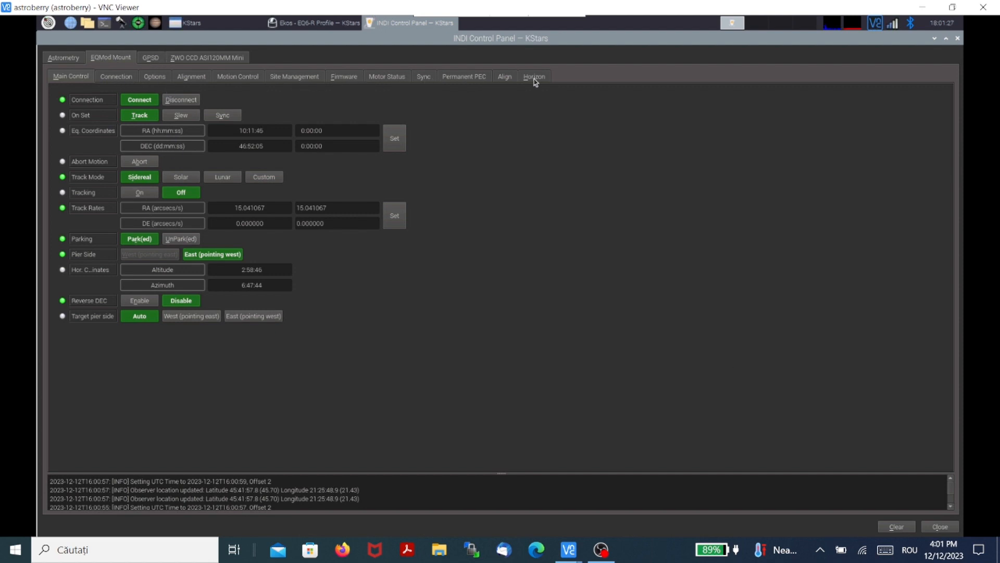
{"action": "left_click", "coordinate": [145, 61]}
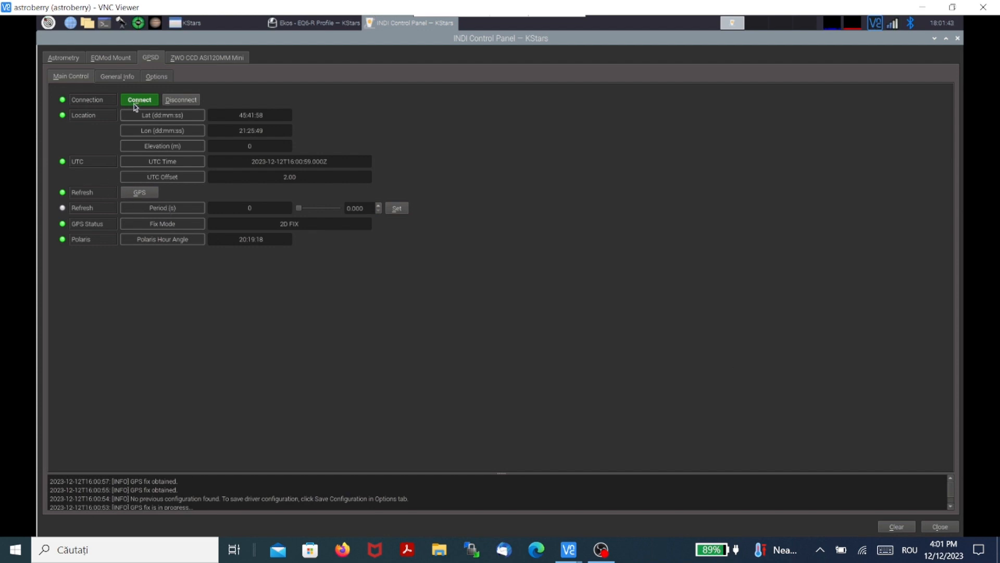
{"action": "left_click", "coordinate": [129, 78]}
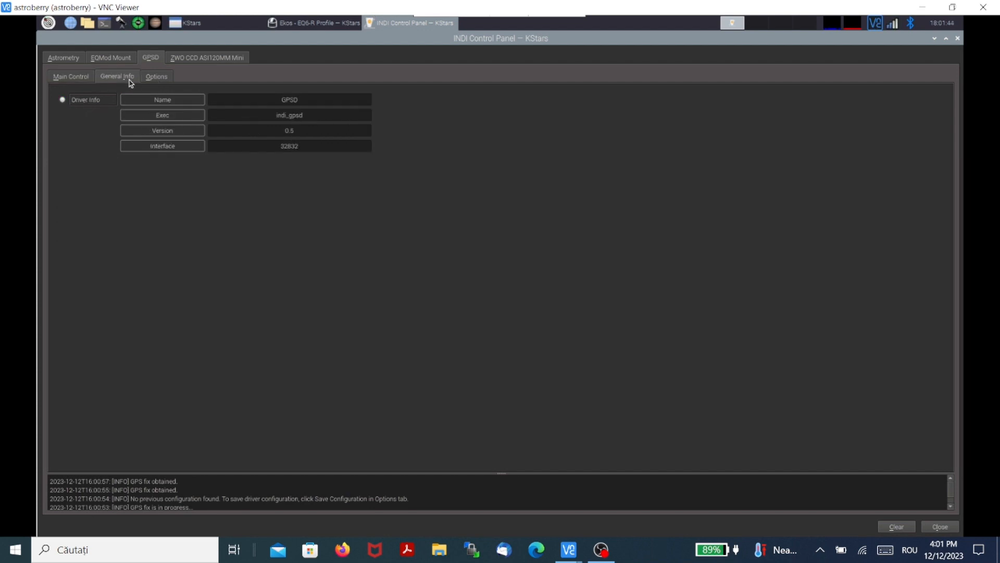
{"action": "left_click", "coordinate": [165, 79]}
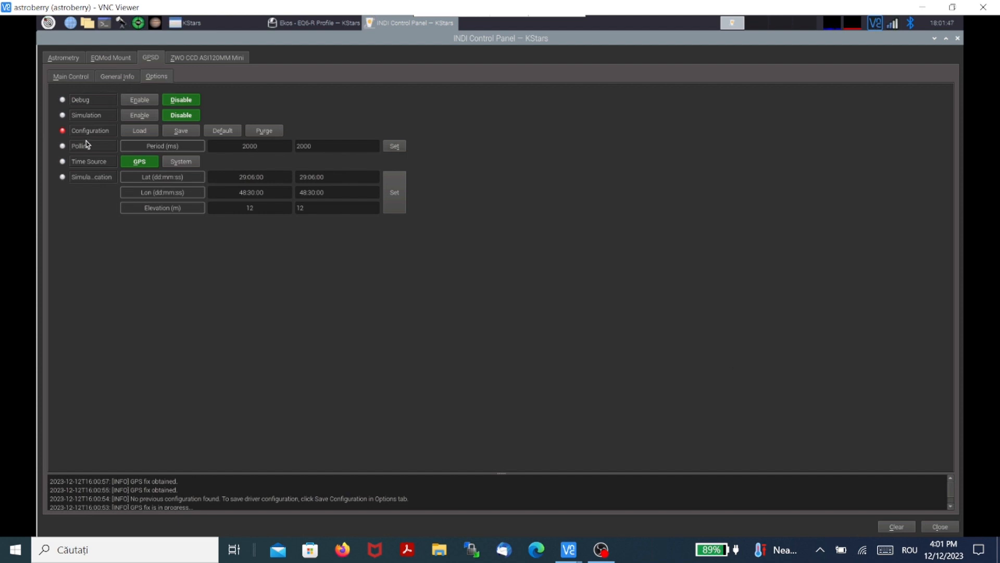
{"action": "left_click", "coordinate": [124, 62]}
{"action": "left_click", "coordinate": [198, 62]}
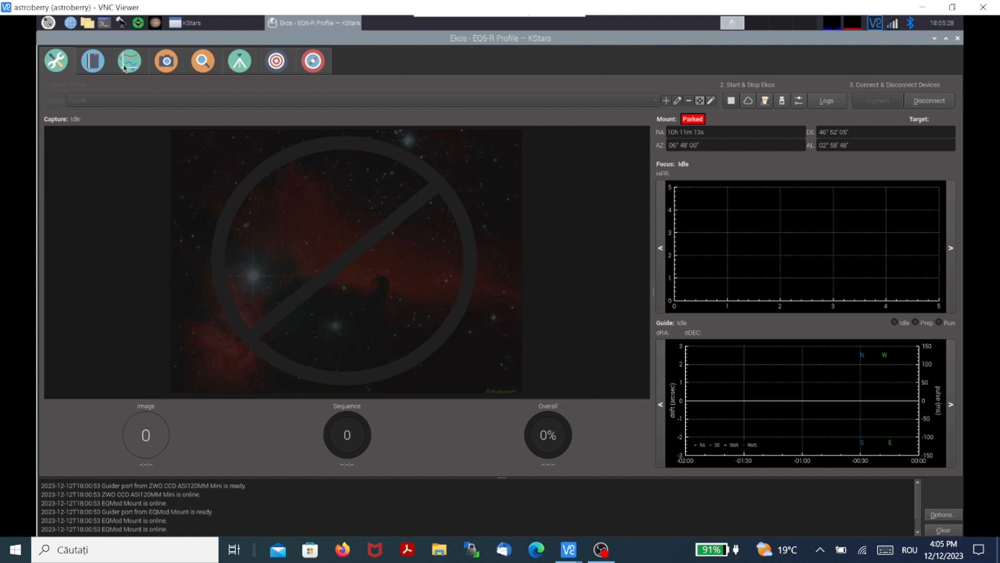
Check the camera selection in the Ekos capture module and examine the focus module's settings.
{"action": "left_click", "coordinate": [165, 66]}
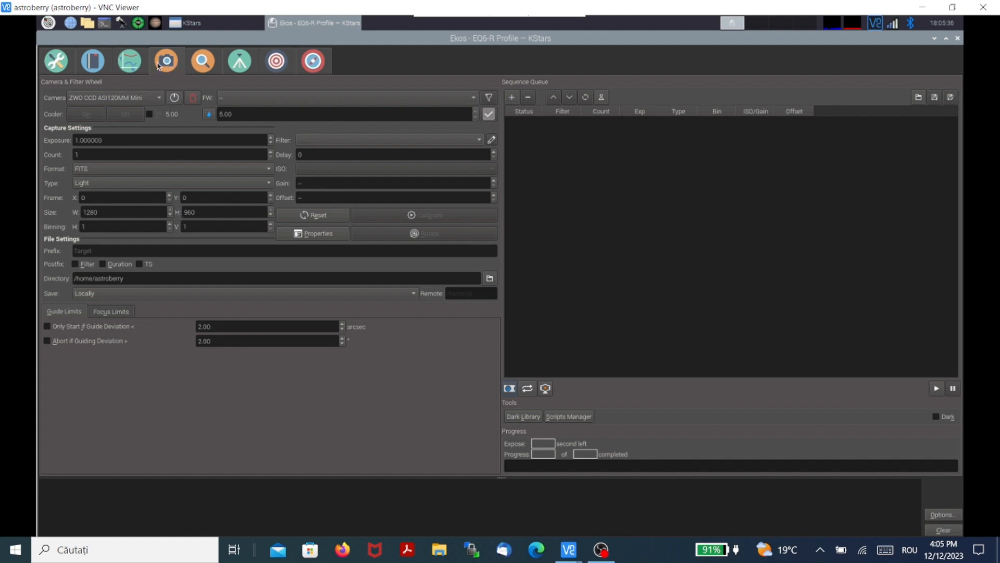
{"action": "left_click", "coordinate": [155, 101]}
{"action": "left_click", "coordinate": [155, 101]}
{"action": "left_click", "coordinate": [202, 64]}
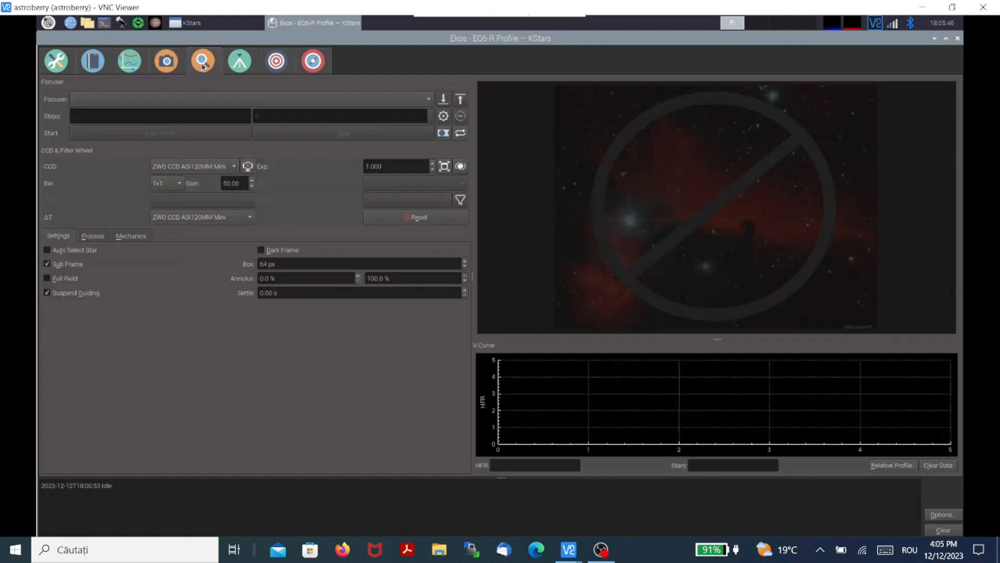
Examine the mount module's telescope settings and inspect the manual Mount Control window, closing it when done.
{"action": "left_click", "coordinate": [238, 70]}
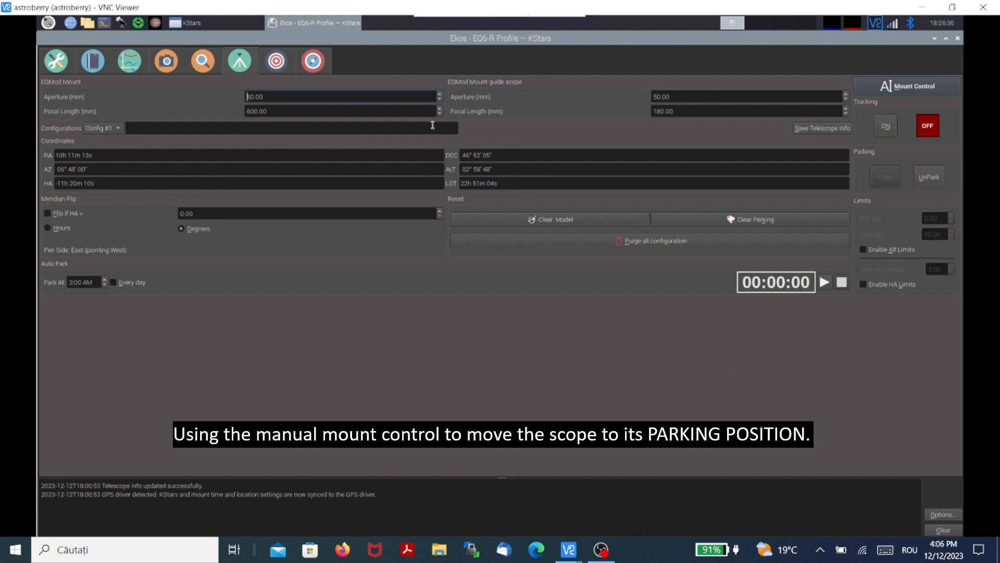
{"action": "left_click", "coordinate": [923, 87]}
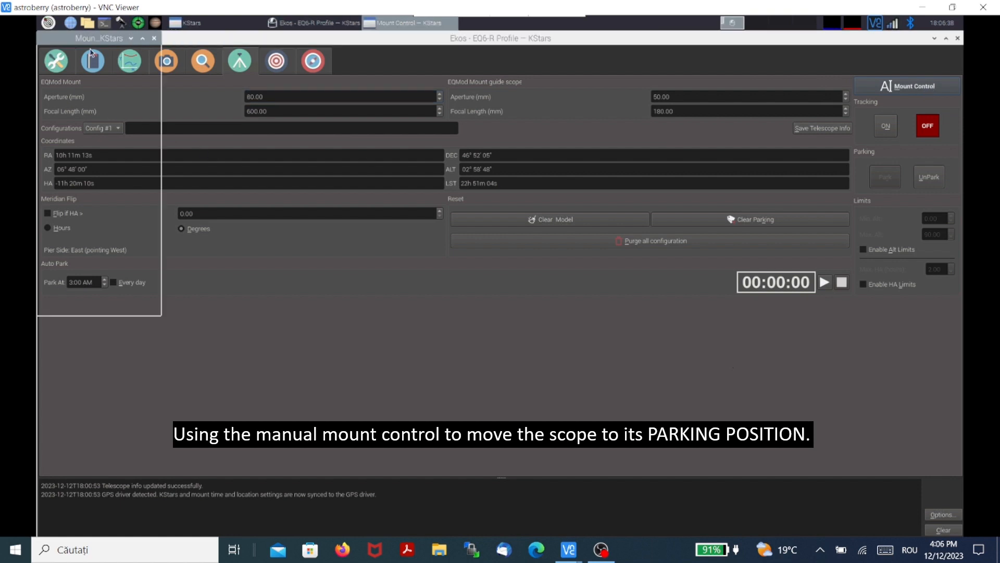
{"action": "left_click_drag", "start_coordinate": [73, 40], "coordinate": [233, 116]}
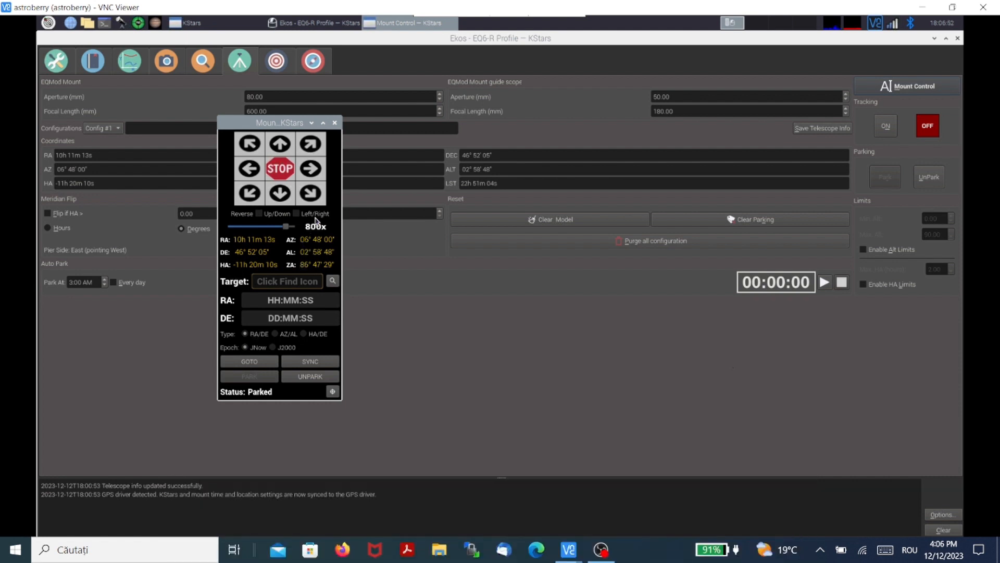
{"action": "left_click", "coordinate": [335, 123]}
Examine the Align module's Polar Alignment tool and the Guide module's guider camera options.
{"action": "left_click", "coordinate": [277, 62]}
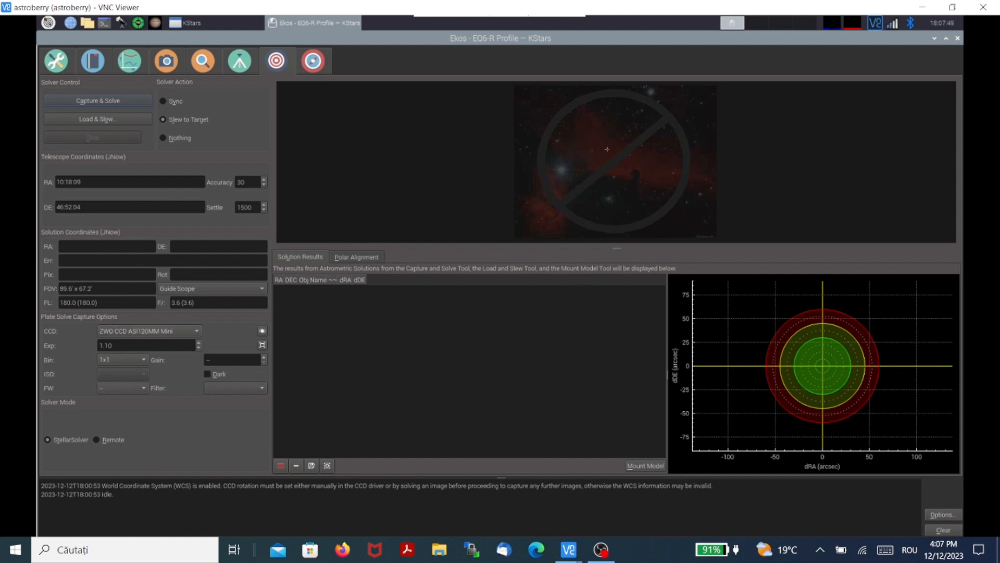
{"action": "left_click", "coordinate": [356, 257]}
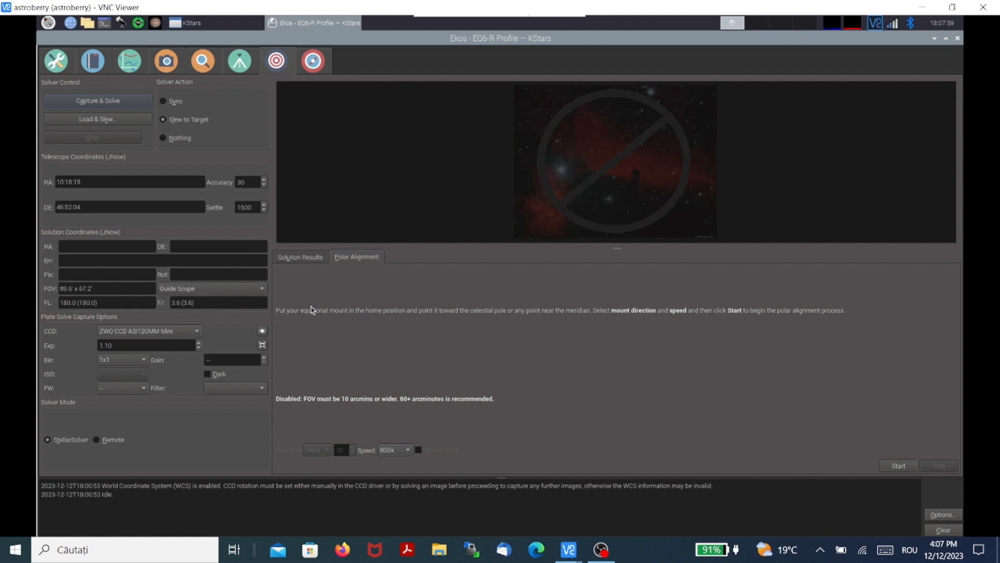
{"action": "mouse_move", "coordinate": [311, 308]}
{"action": "left_click", "coordinate": [314, 69]}
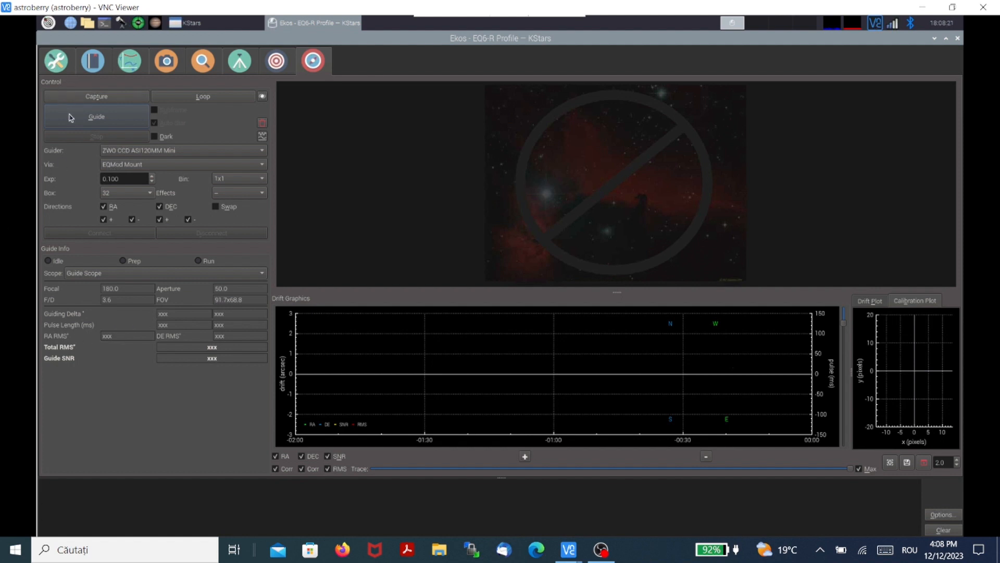
{"action": "left_click", "coordinate": [169, 154]}
{"action": "left_click", "coordinate": [129, 155]}
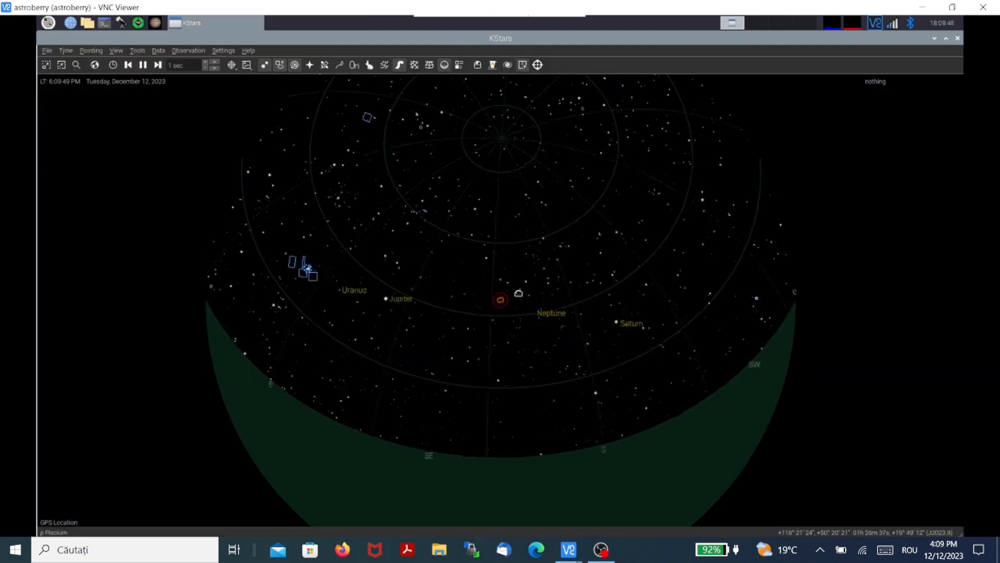
Inspect the sky map around the EQMod Mount marker near the northern horizon.
{"action": "left_click_drag", "start_coordinate": [519, 293], "coordinate": [710, 261]}
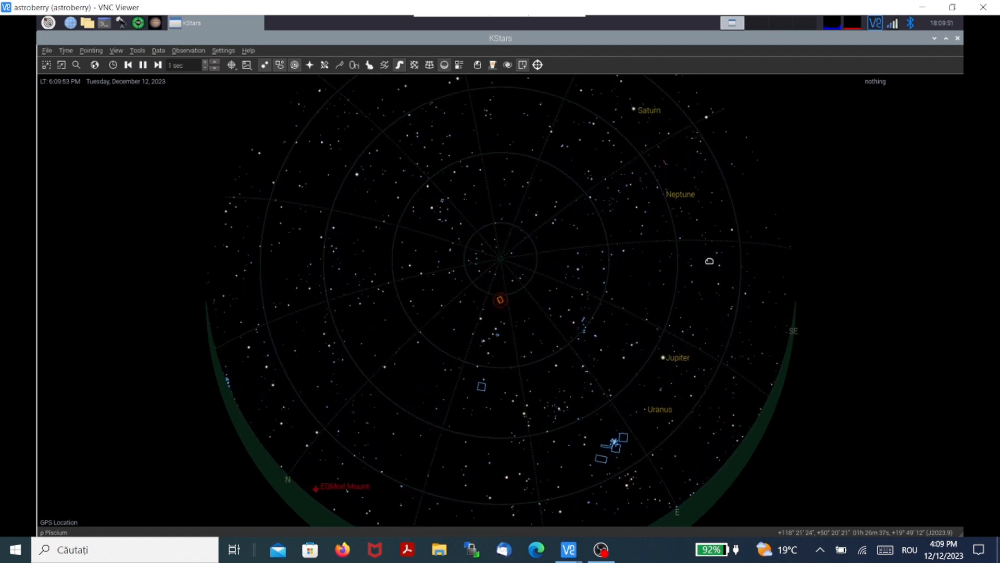
{"action": "left_click_drag", "start_coordinate": [511, 388], "coordinate": [536, 310]}
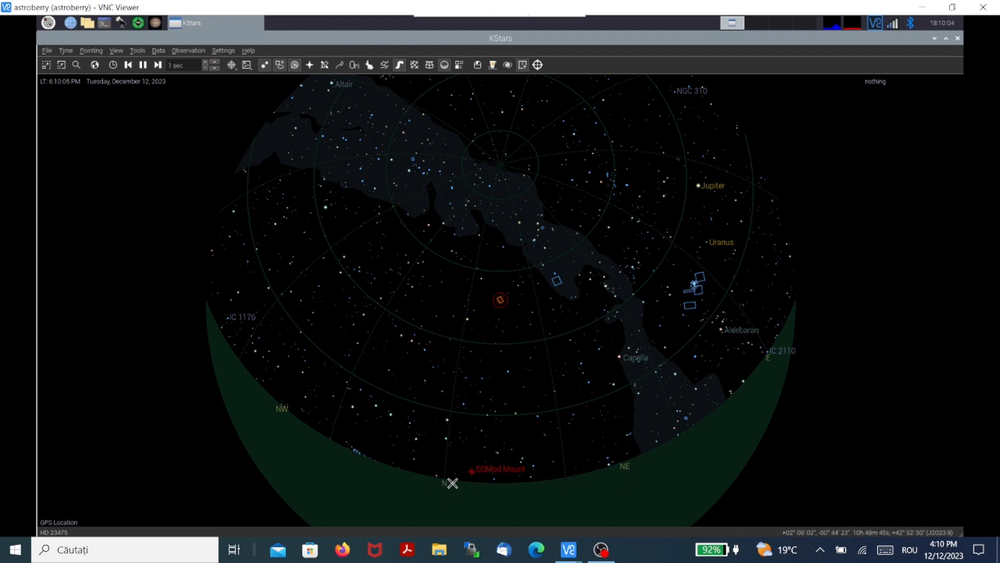
{"action": "scroll", "coordinate": [458, 485], "scroll_direction": "up", "scroll_amount": 5}
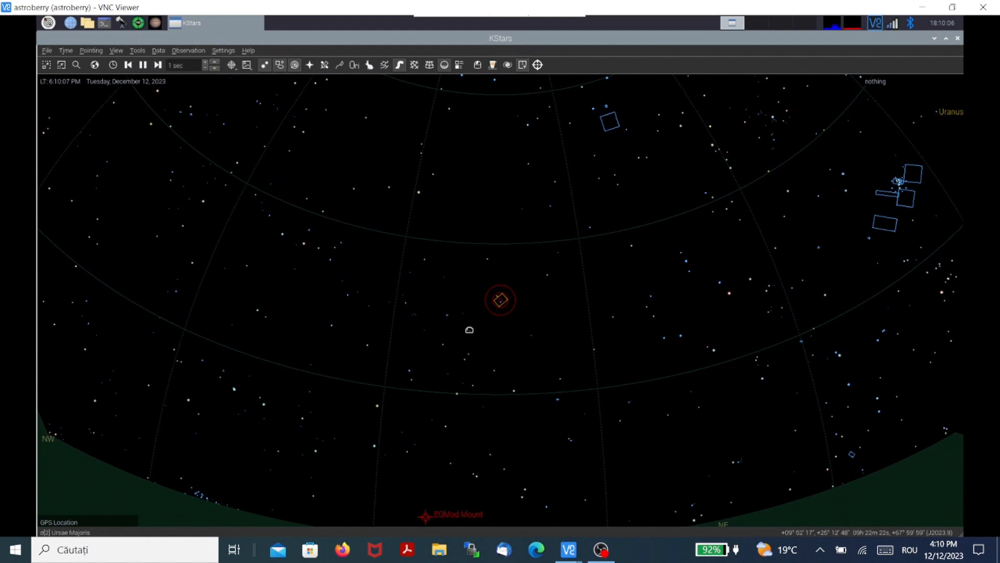
{"action": "scroll", "coordinate": [468, 313], "scroll_direction": "down", "scroll_amount": 3}
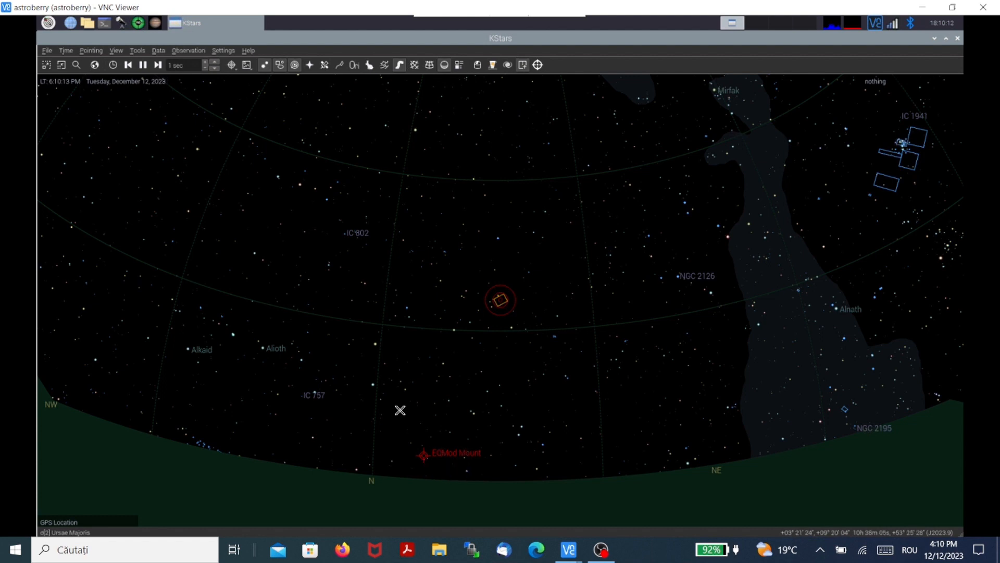
{"action": "scroll", "coordinate": [400, 408], "scroll_direction": "down", "scroll_amount": 5}
{"action": "left_click_drag", "start_coordinate": [452, 274], "coordinate": [446, 335]}
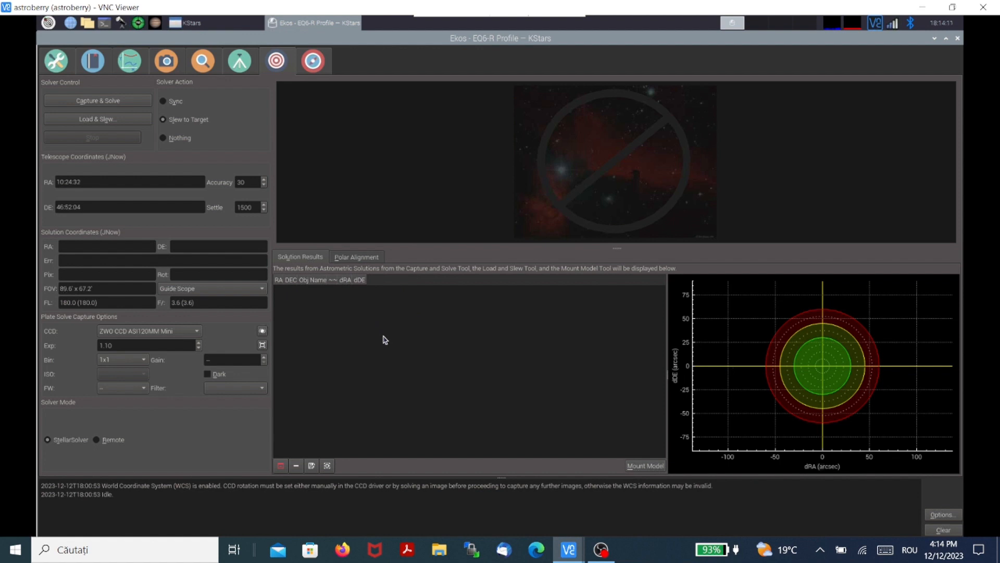
Compare the Align module's Polar Alignment and Solution Results pages, and recheck the mount module's telescope settings.
{"action": "left_click", "coordinate": [355, 258]}
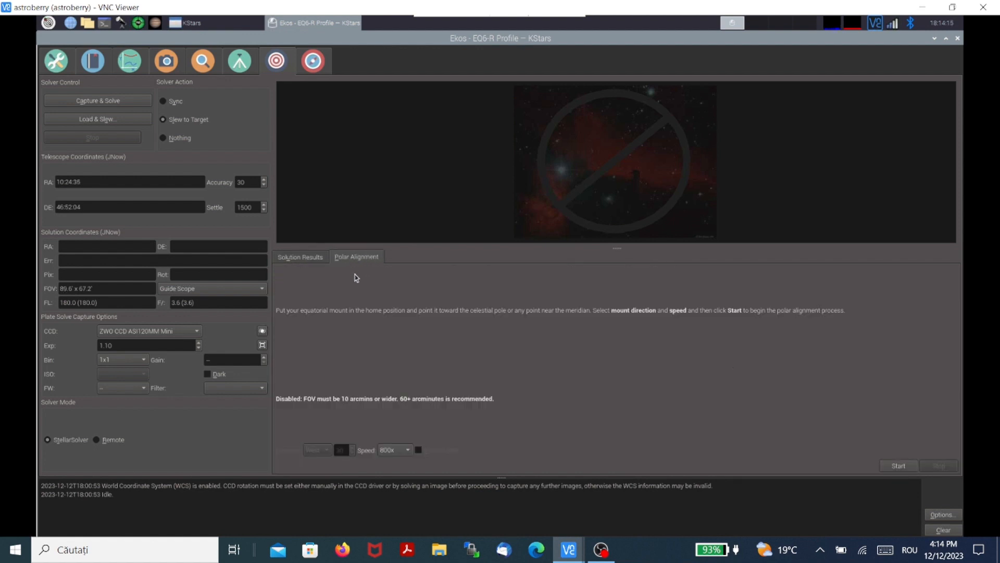
{"action": "left_click", "coordinate": [305, 256]}
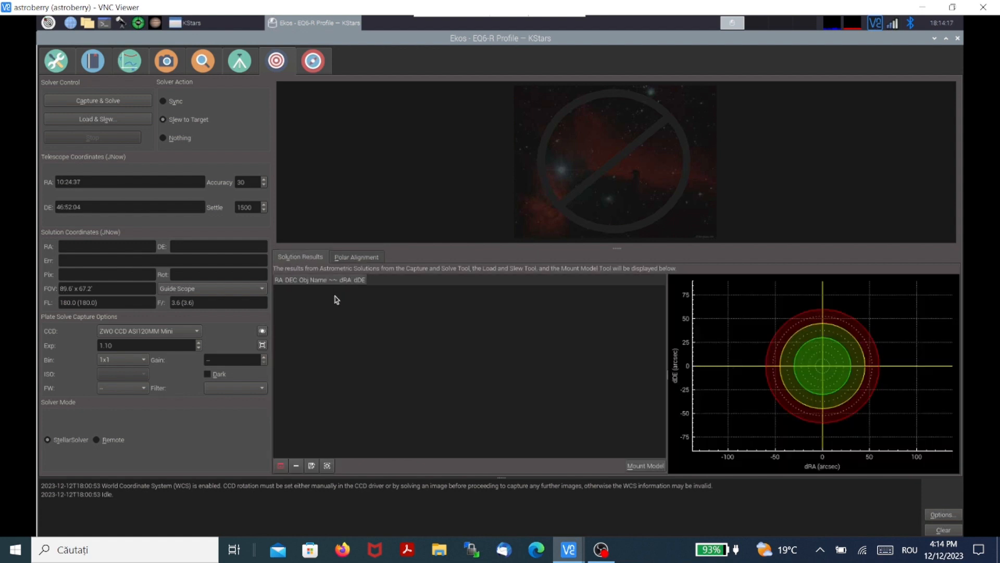
{"action": "left_click", "coordinate": [244, 68]}
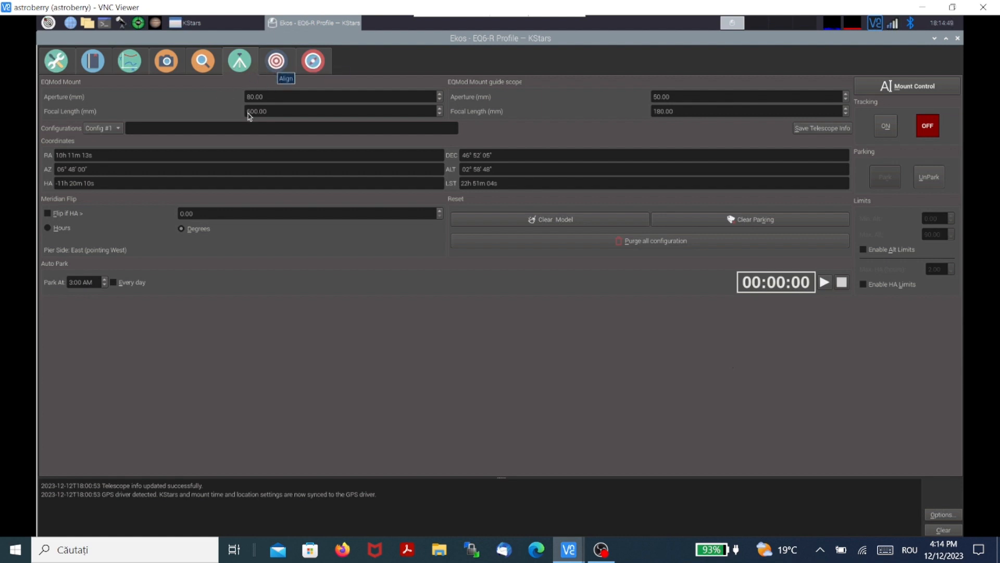
Close Ekos and check the EQMod Mount's park position settings under Site Management in the INDI Control Panel.
{"action": "left_click", "coordinate": [957, 40]}
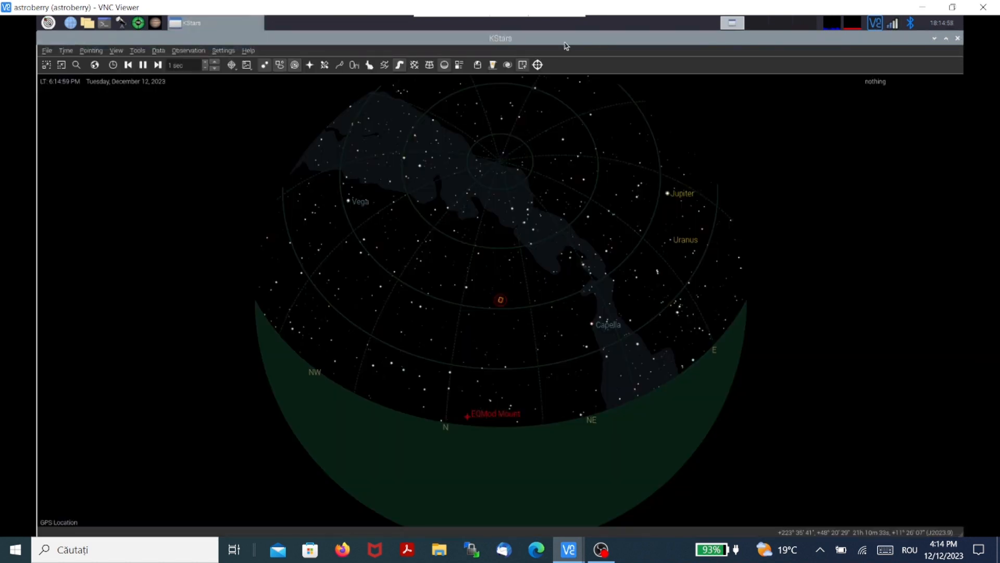
{"action": "left_click", "coordinate": [493, 65]}
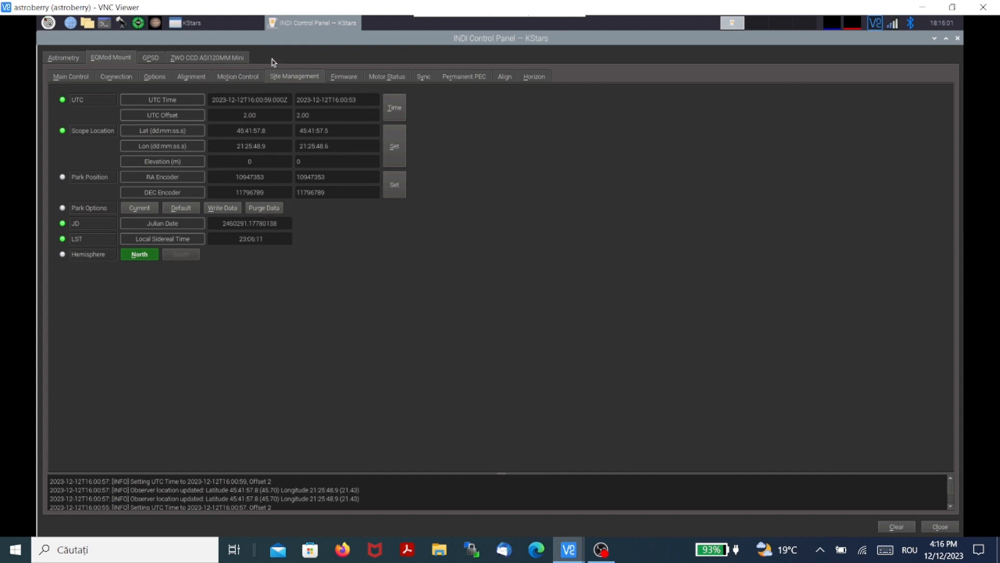
{"action": "left_click", "coordinate": [226, 26]}
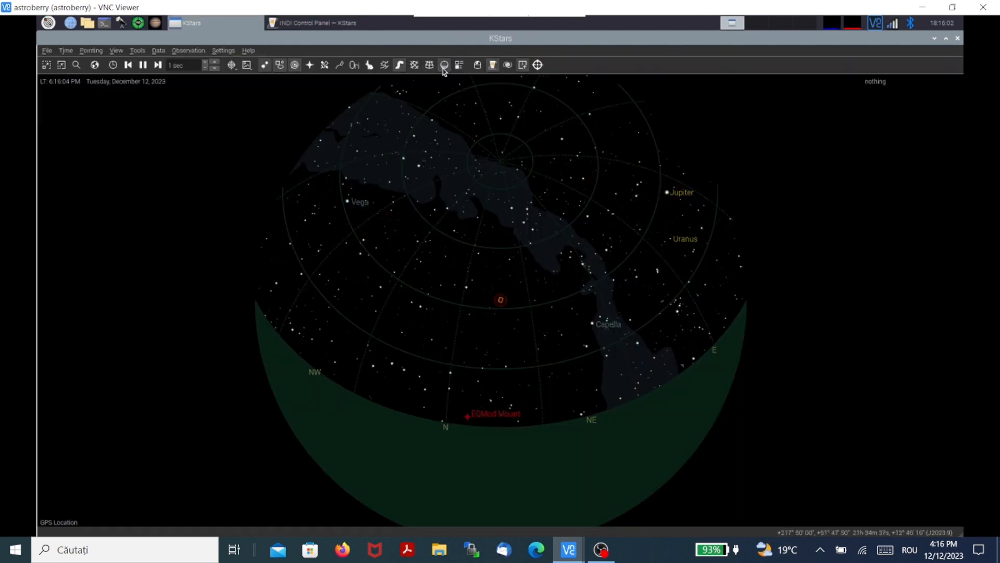
Reopen Ekos and bring up the manual Mount Control window, placing it clear of the module icons.
{"action": "left_click", "coordinate": [492, 65]}
{"action": "left_click", "coordinate": [909, 88]}
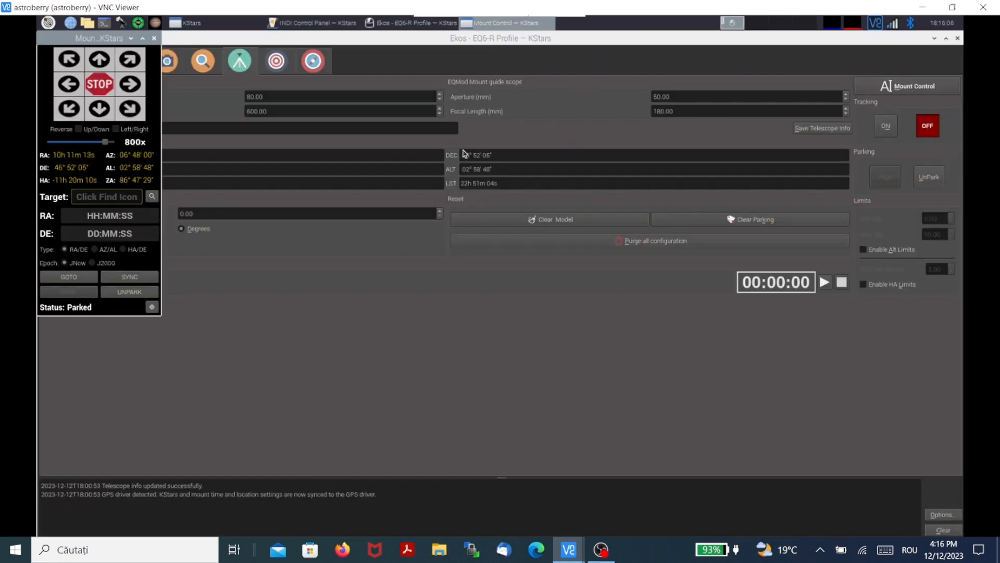
{"action": "left_click_drag", "start_coordinate": [112, 42], "coordinate": [350, 191]}
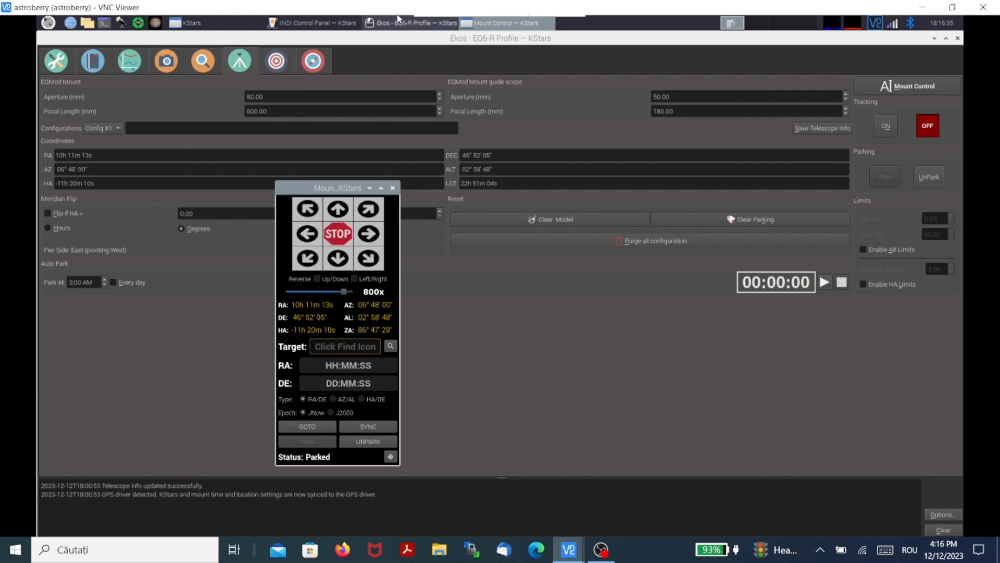
Review the EQMod Mount's park position and park options under Site Management in the INDI Control Panel.
{"action": "left_click", "coordinate": [320, 25]}
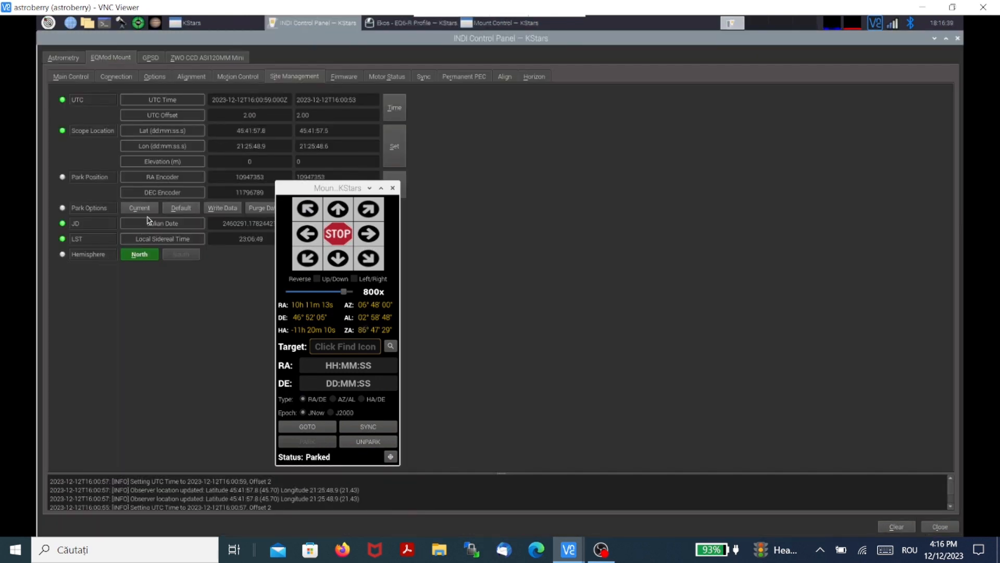
{"action": "left_click", "coordinate": [301, 192]}
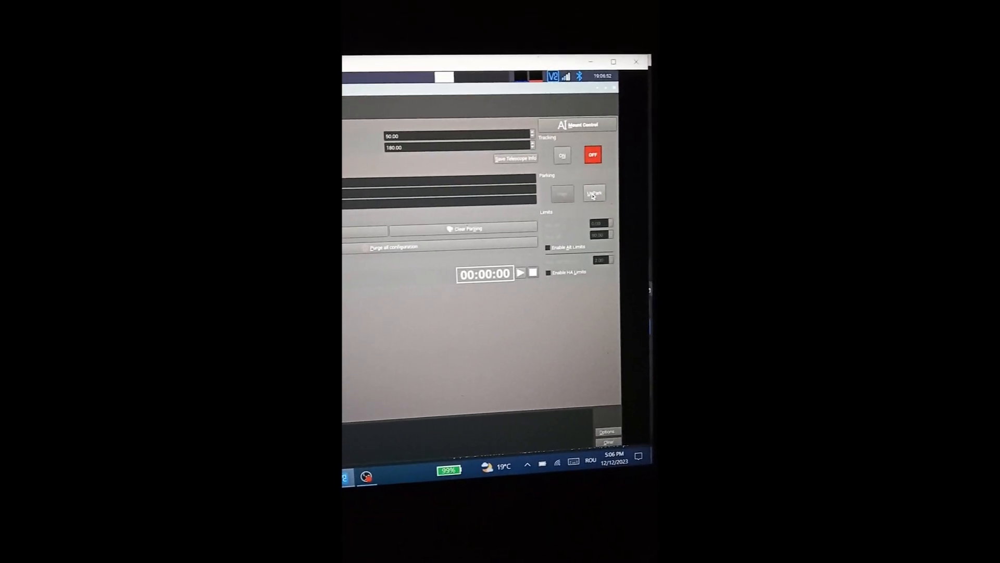
Unpark the mount in the Ekos mount module and bring the Ekos window back into view.
{"action": "left_click", "coordinate": [590, 192]}
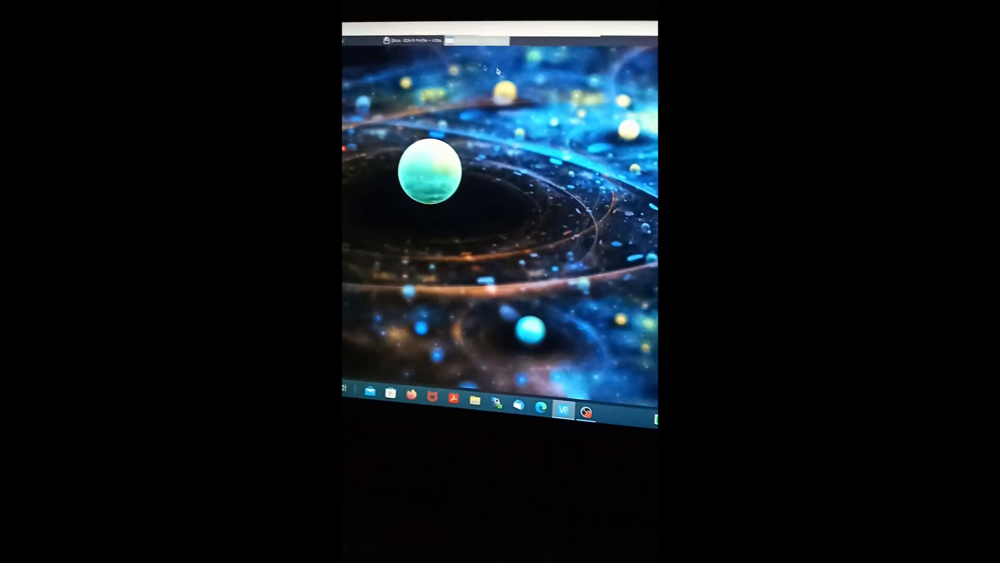
{"action": "left_click", "coordinate": [357, 42]}
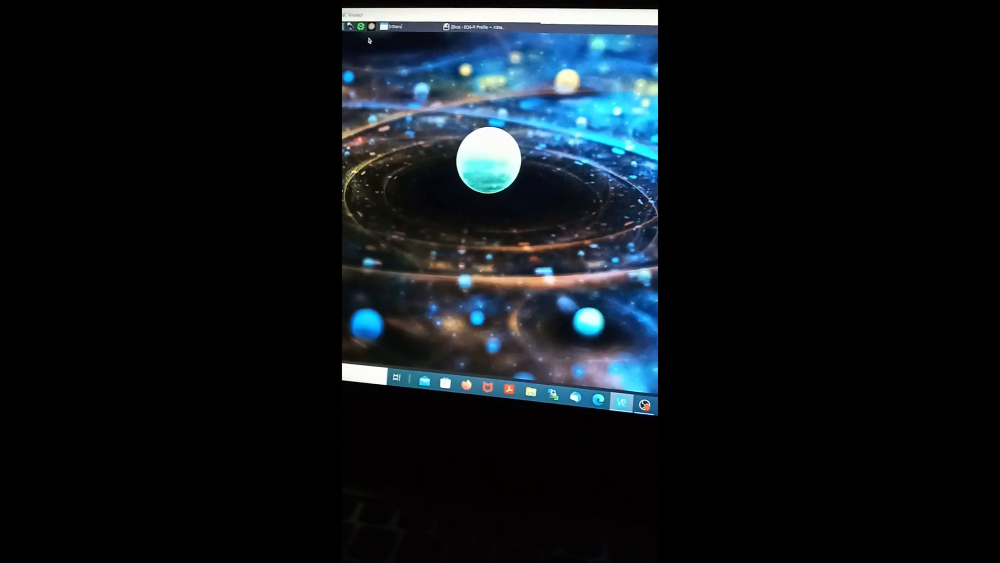
{"action": "left_click", "coordinate": [438, 22]}
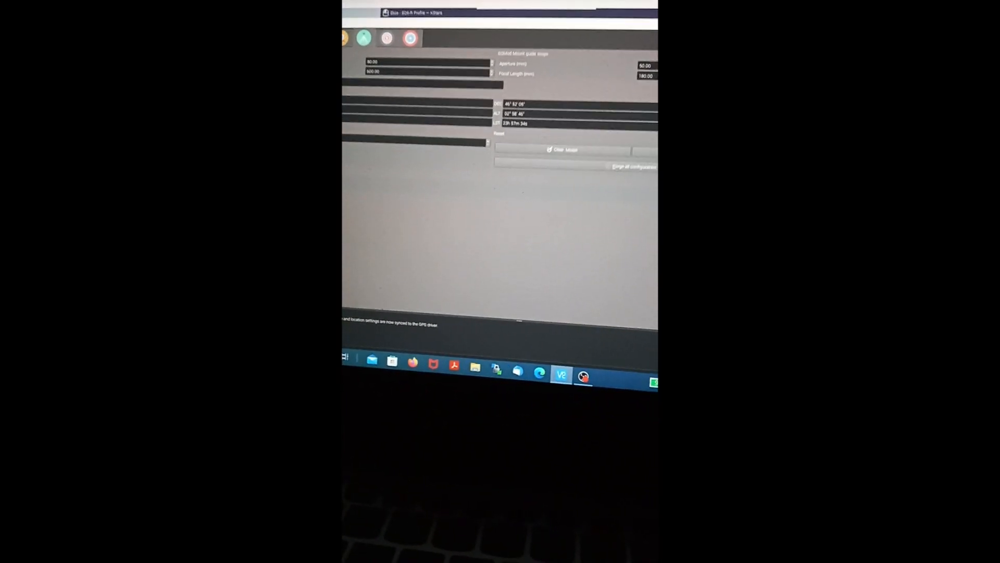
Slew the EQMod Mount to Polaris from the KStars sky map using the Goto command.
{"action": "left_click", "coordinate": [411, 10]}
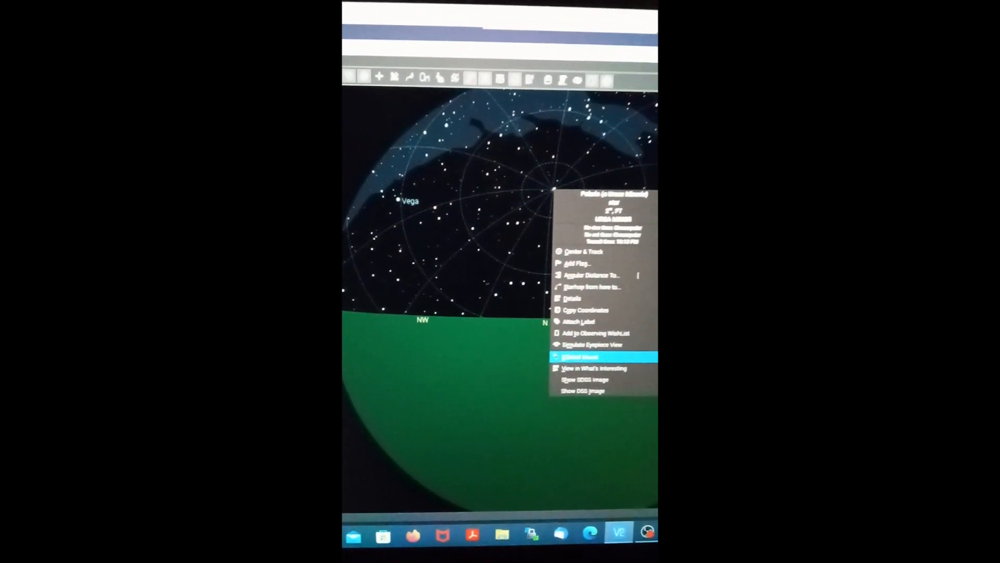
{"action": "mouse_move", "coordinate": [598, 363]}
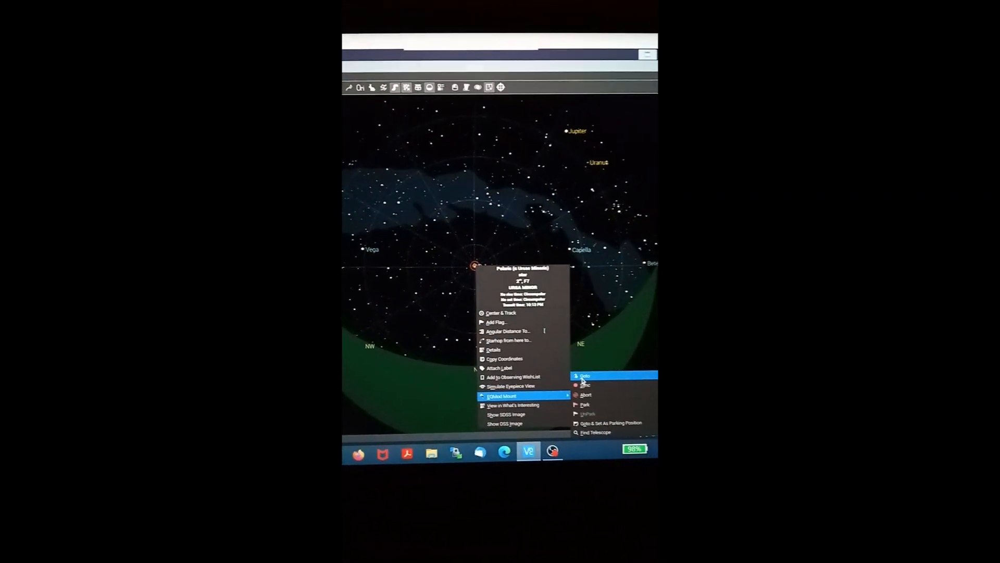
{"action": "left_click", "coordinate": [582, 373]}
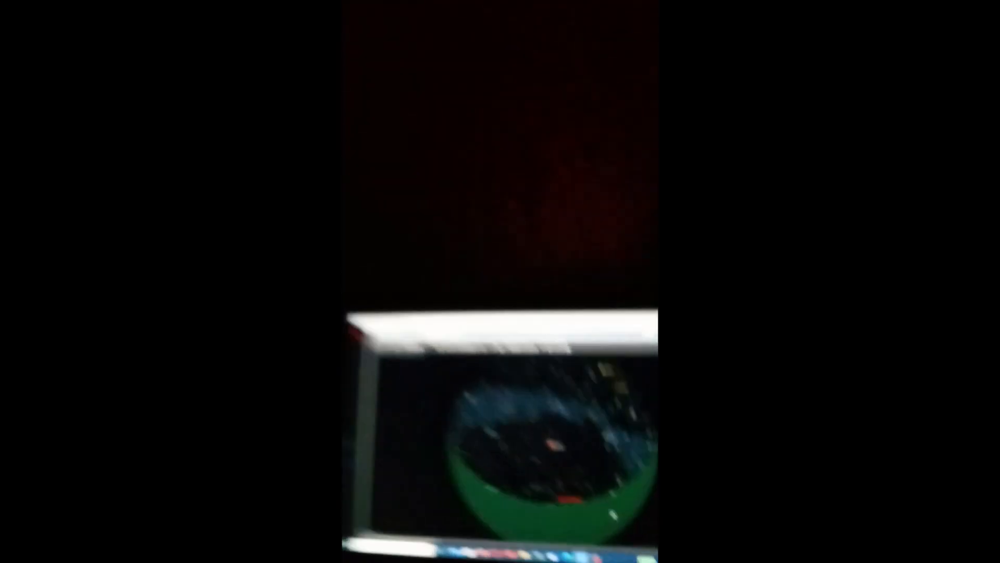